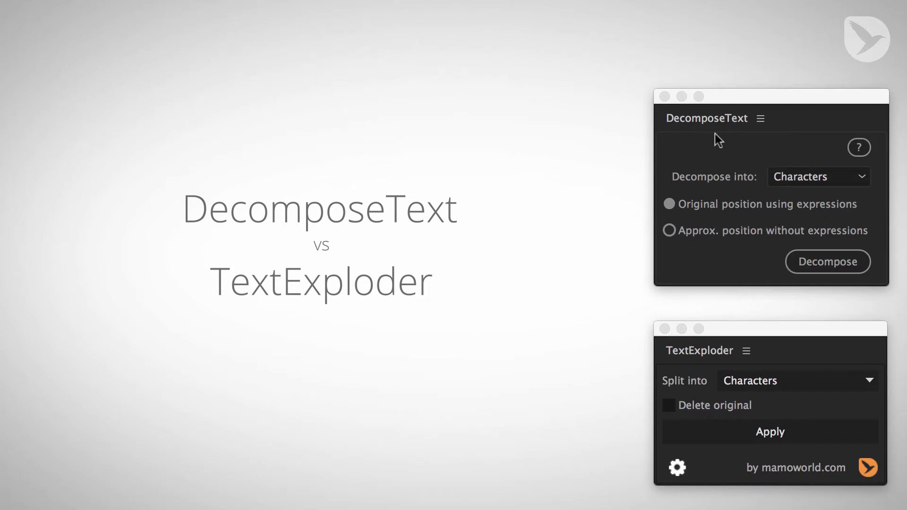
Step: Decompose the 'inaccurate position' line into Characters using approximate positions without expressions
{"action": "left_click", "coordinate": [313, 214]}
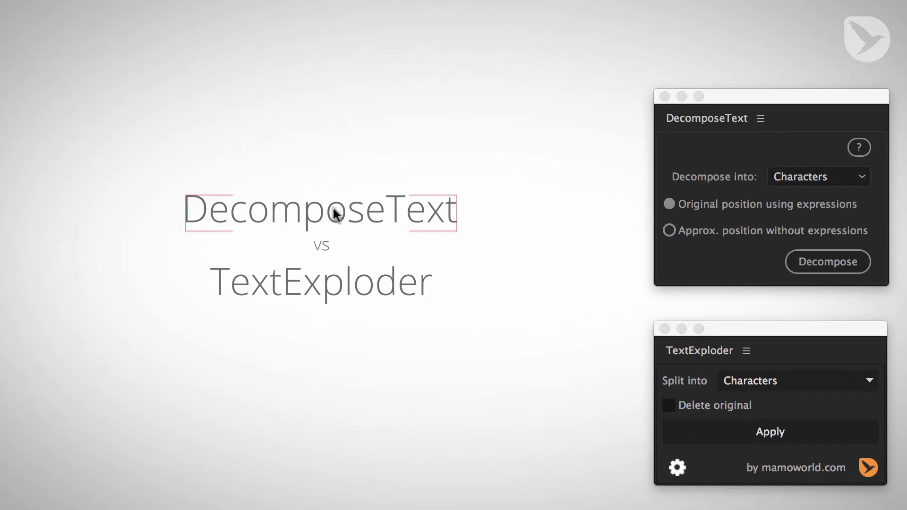
{"action": "left_click", "coordinate": [793, 180]}
{"action": "left_click", "coordinate": [688, 140]}
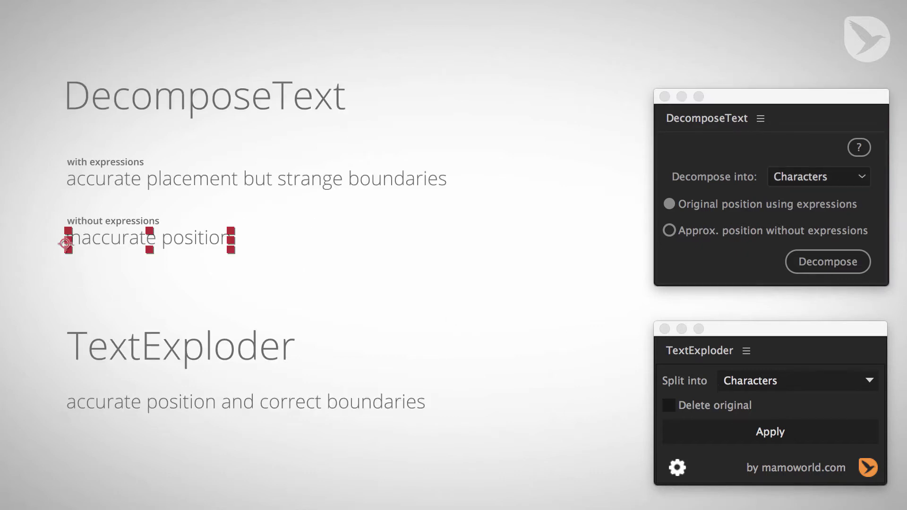
{"action": "left_click", "coordinate": [350, 230]}
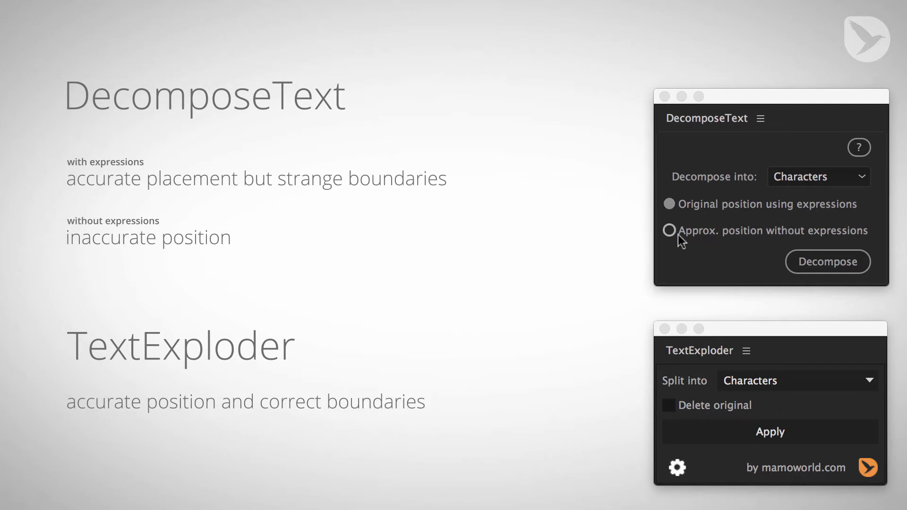
{"action": "left_click", "coordinate": [670, 231]}
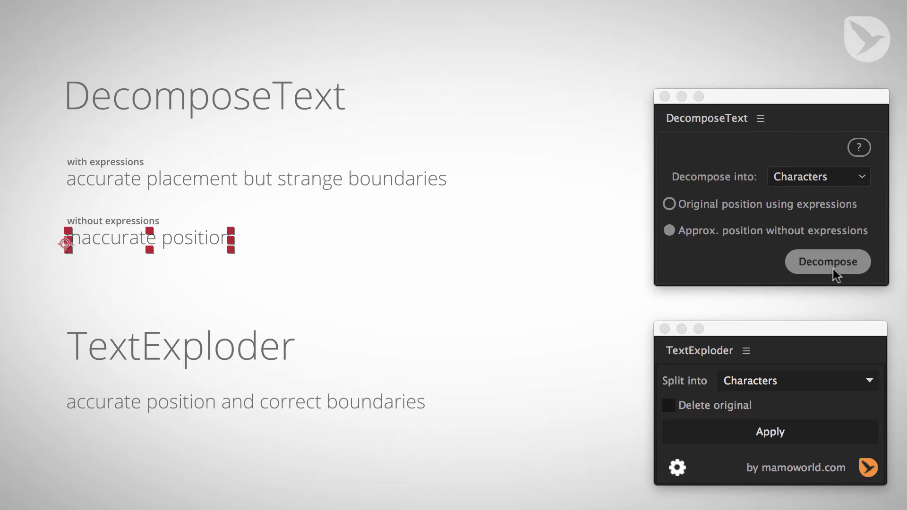
{"action": "left_click", "coordinate": [832, 268]}
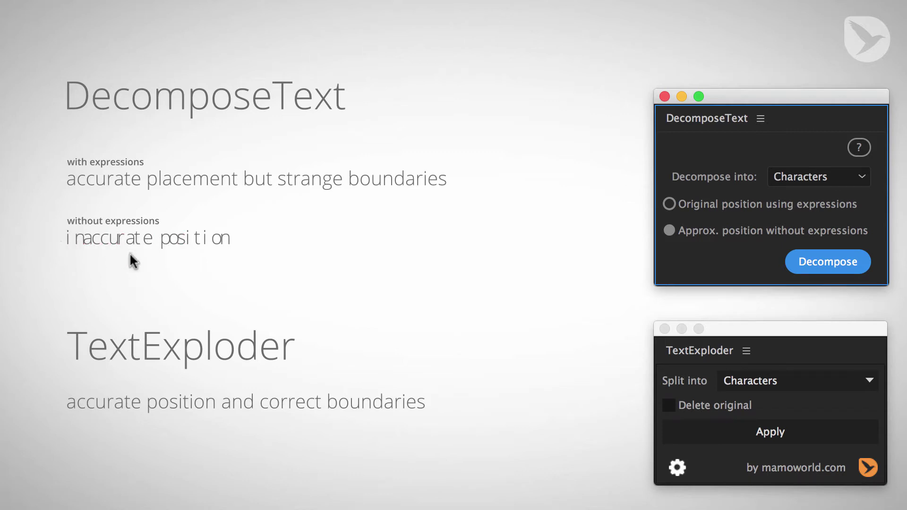
Step: Decompose the 'accurate placement but strange boundaries' line using original positions with expressions
{"action": "left_click", "coordinate": [310, 184]}
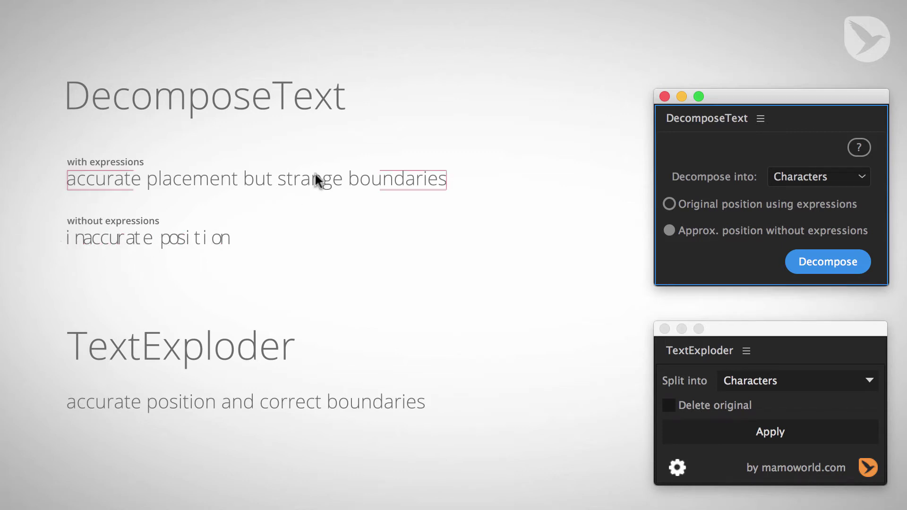
{"action": "left_click", "coordinate": [668, 208]}
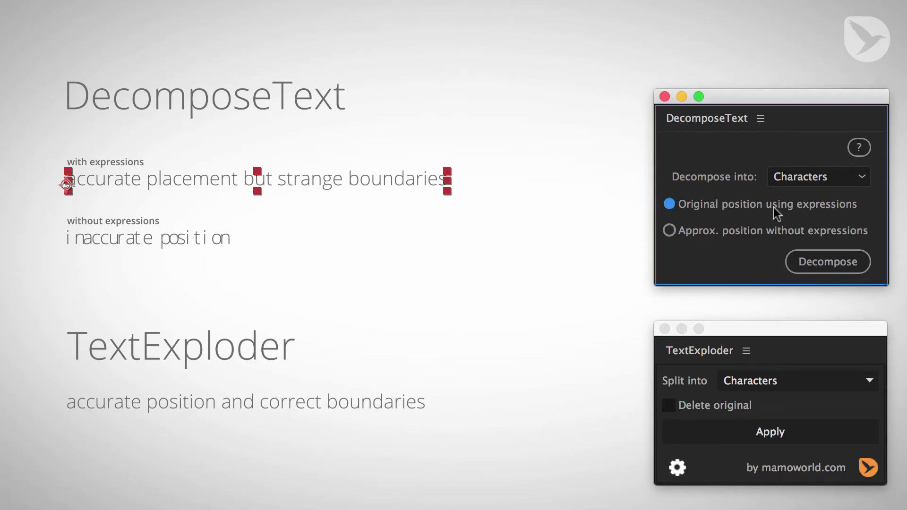
{"action": "left_click", "coordinate": [816, 269]}
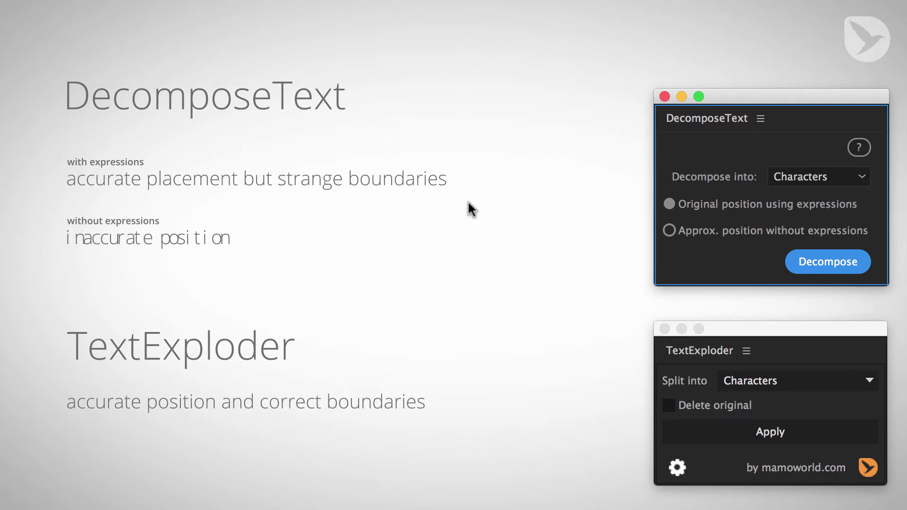
Step: Inspect the bounding boxes of several of the new character layers
{"action": "left_click", "coordinate": [427, 179]}
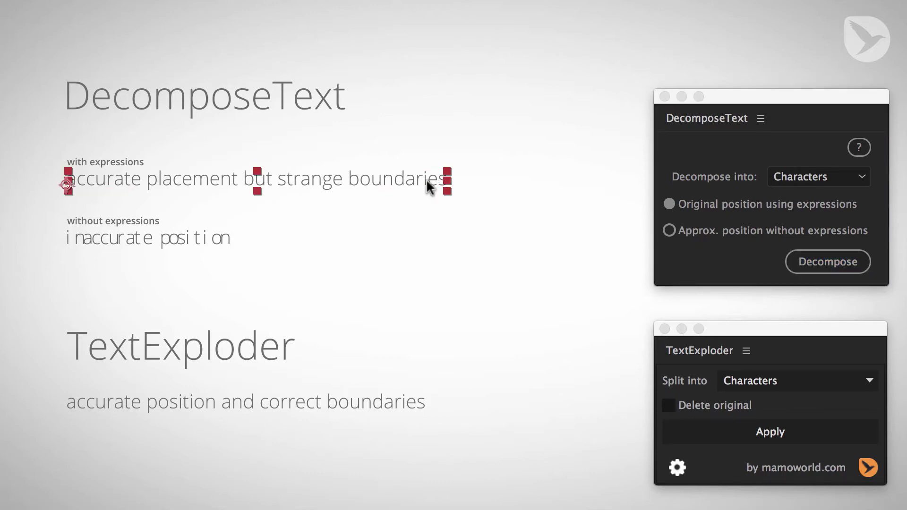
{"action": "left_click", "coordinate": [391, 222]}
{"action": "left_click", "coordinate": [290, 178]}
{"action": "left_click", "coordinate": [294, 216]}
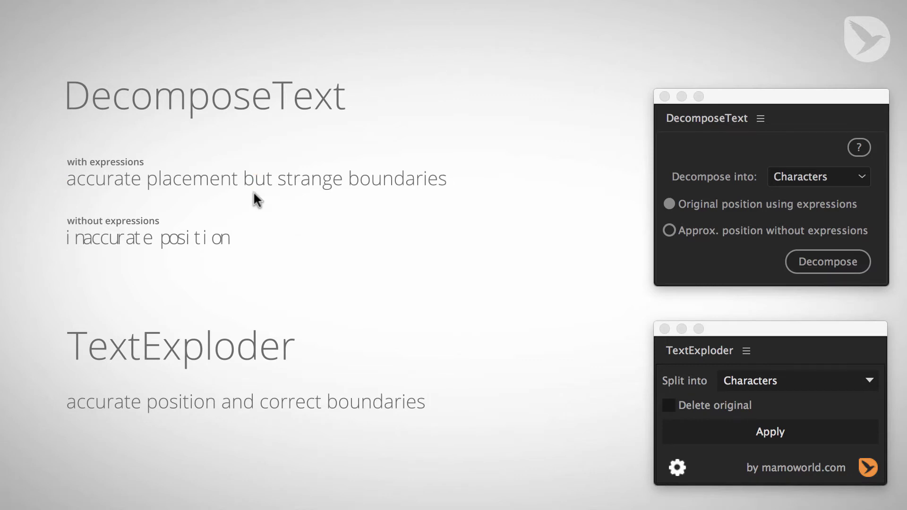
{"action": "left_click", "coordinate": [188, 183]}
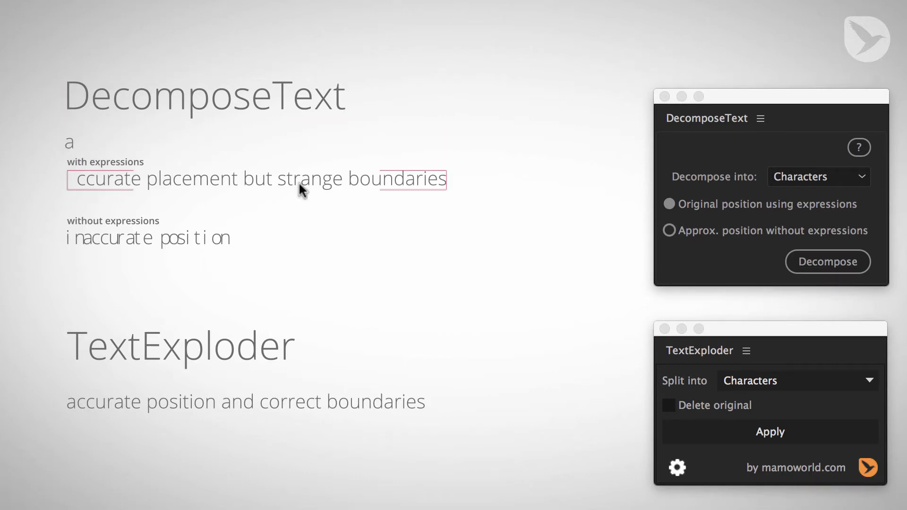
Step: Lift both 'c' character layers above the line
{"action": "left_click", "coordinate": [87, 187]}
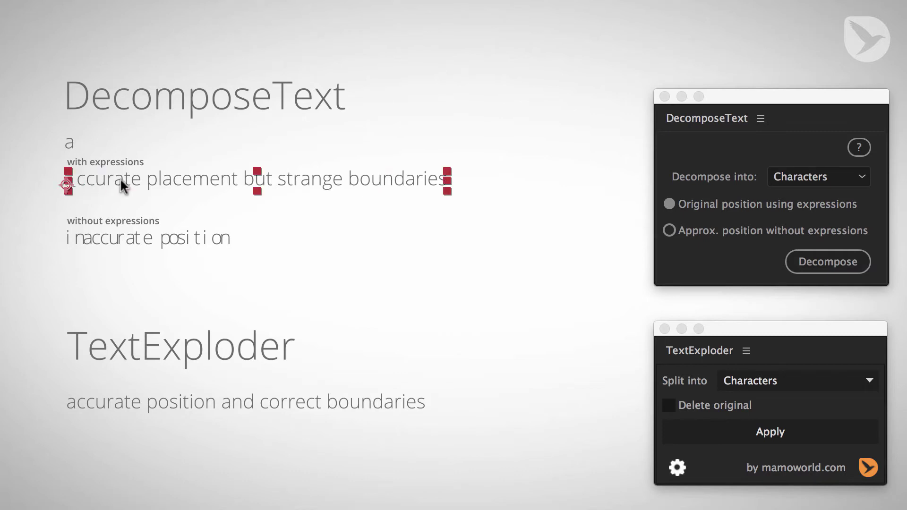
{"action": "left_click_drag", "start_coordinate": [367, 180], "coordinate": [374, 122]}
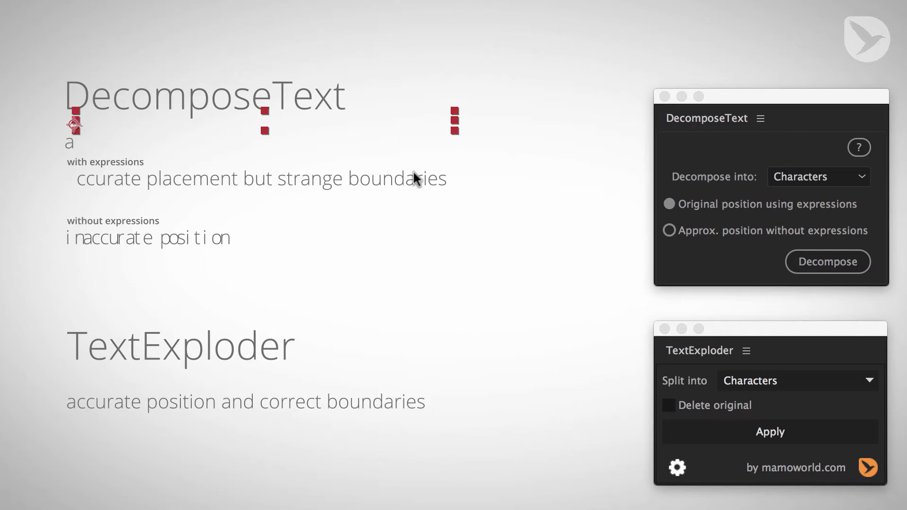
{"action": "left_click", "coordinate": [489, 201]}
{"action": "left_click", "coordinate": [225, 179]}
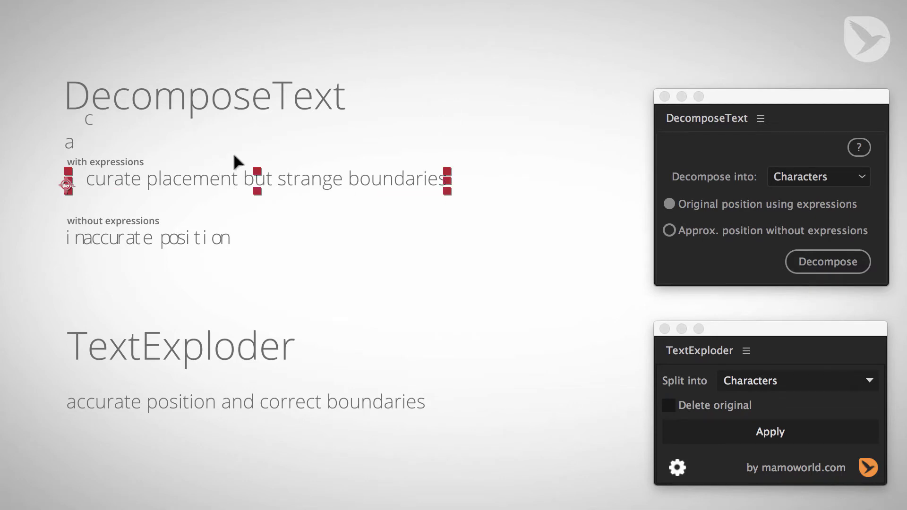
{"action": "left_click", "coordinate": [253, 124]}
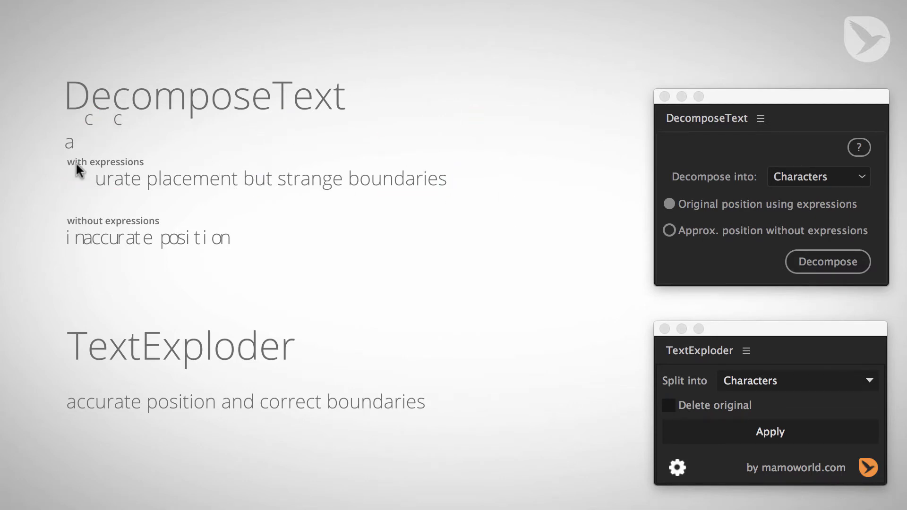
Step: Check the loose 'c' and 'a' letter layers, then deselect
{"action": "left_click", "coordinate": [118, 124]}
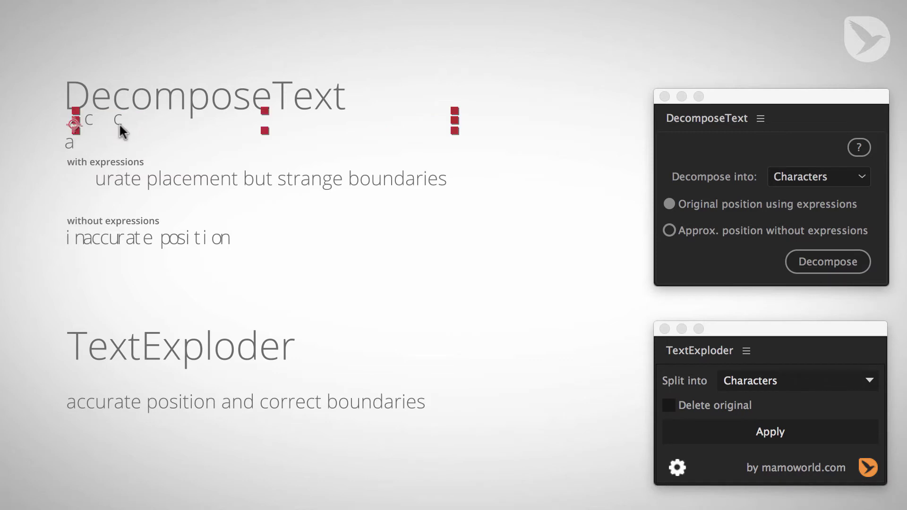
{"action": "left_click", "coordinate": [71, 141]}
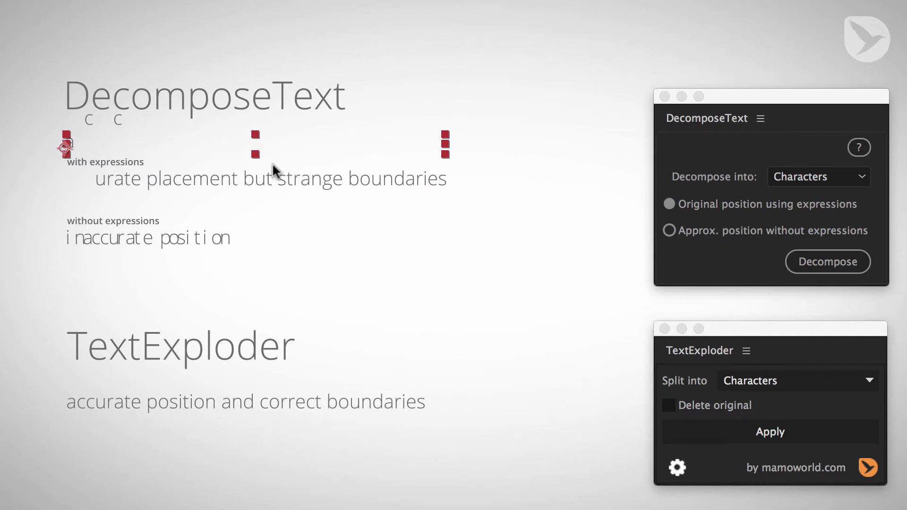
{"action": "left_click", "coordinate": [341, 268]}
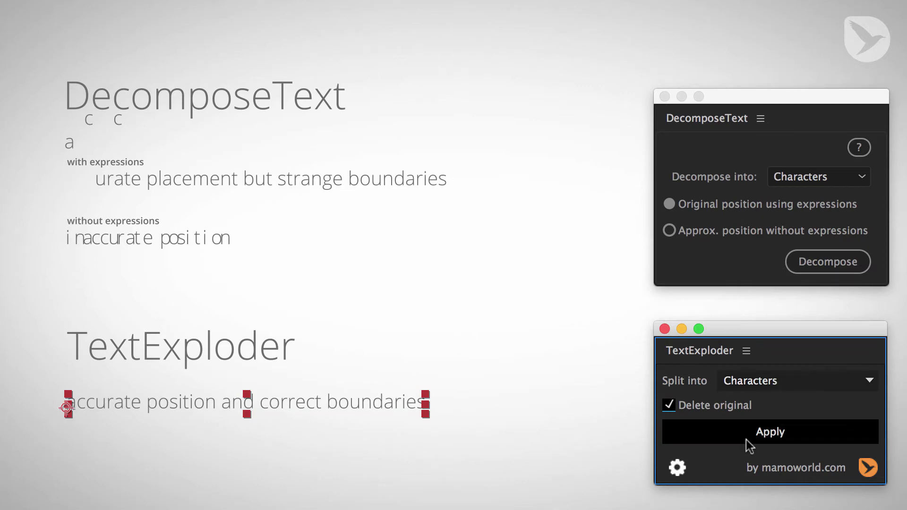
Step: Explode the line with TextExploder's Delete original, then check the o, d, b and d layers' bounds
{"action": "left_click", "coordinate": [750, 435]}
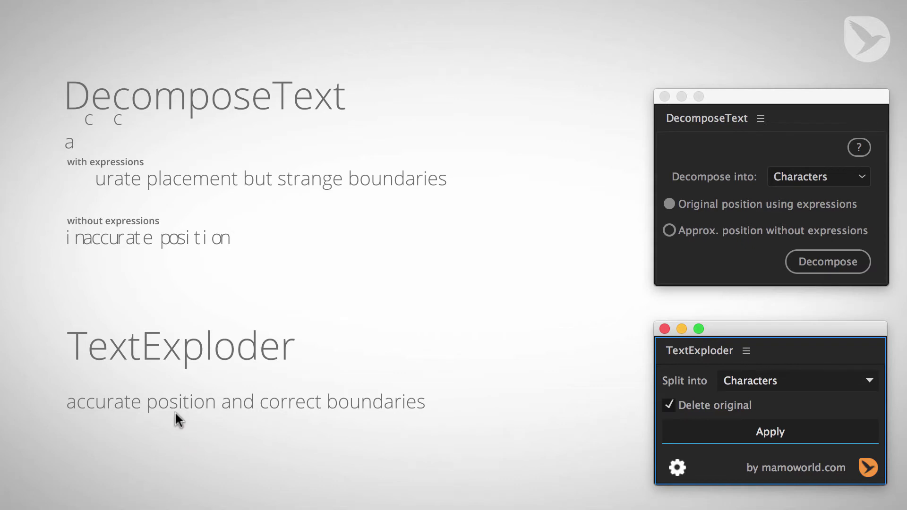
{"action": "left_click", "coordinate": [198, 403]}
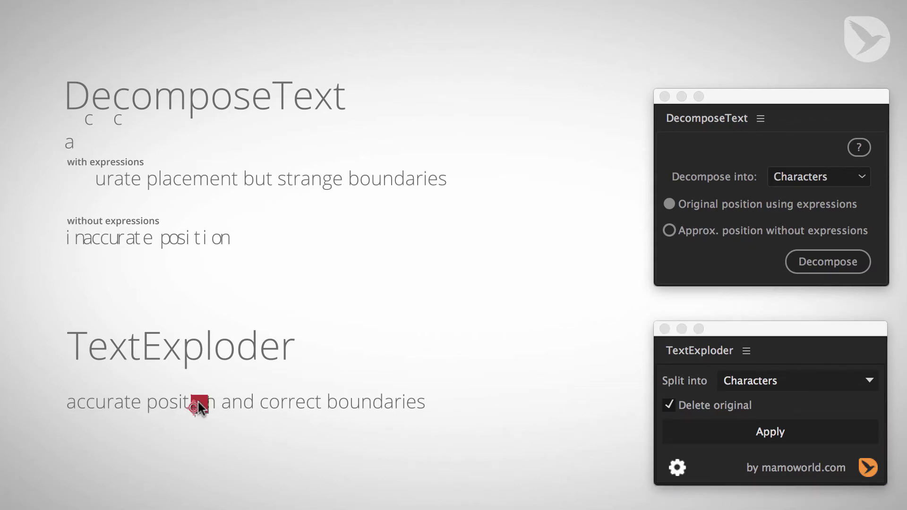
{"action": "left_click", "coordinate": [249, 404]}
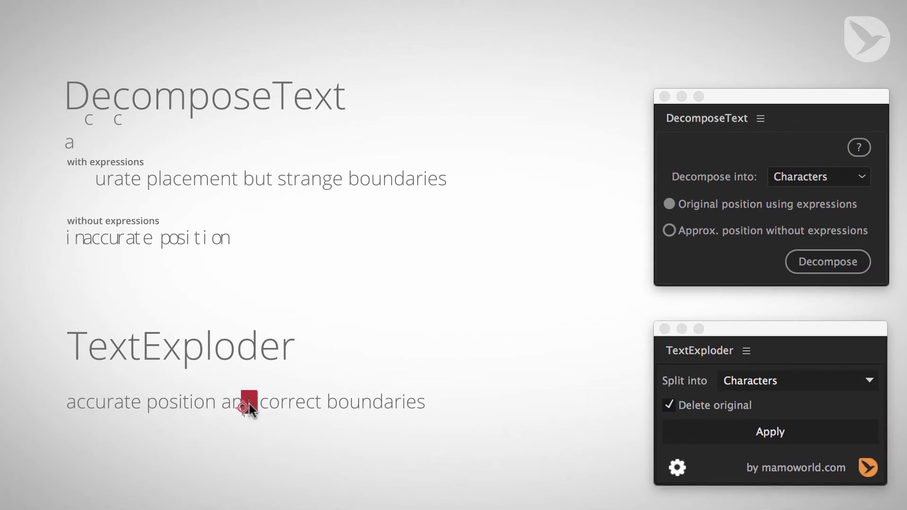
{"action": "left_click", "coordinate": [330, 401]}
{"action": "left_click", "coordinate": [392, 403]}
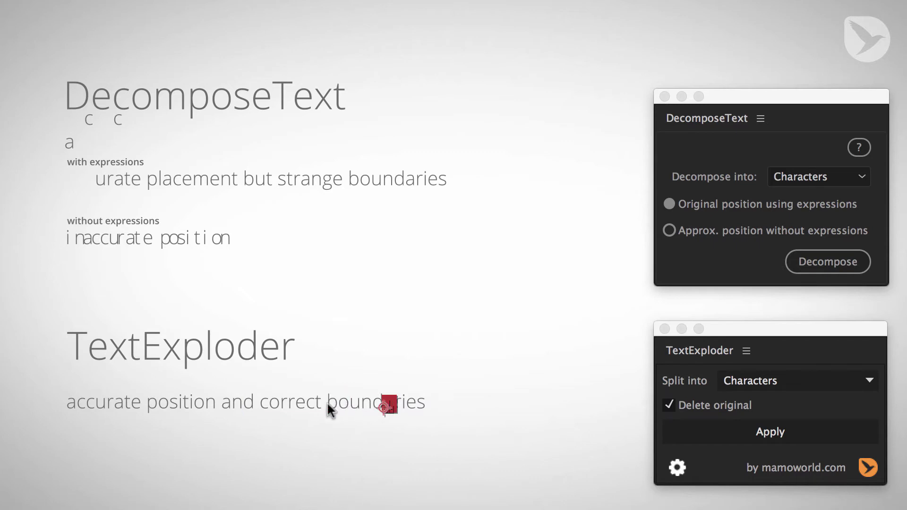
{"action": "left_click", "coordinate": [165, 401]}
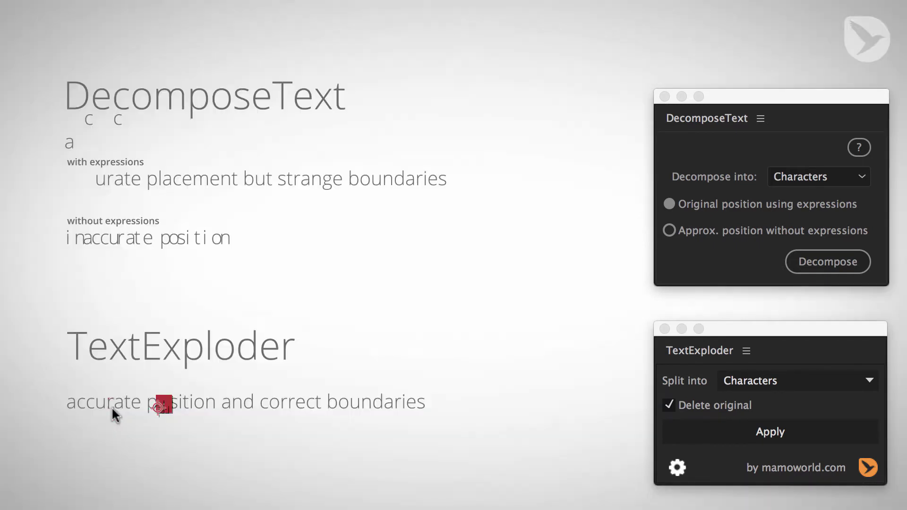
Step: Zoom in on the TextExploder line, nudge the 'o' up under the title, and check other letters
{"action": "key", "text": "period"}
{"action": "left_click_drag", "start_coordinate": [154, 435], "coordinate": [416, 117]}
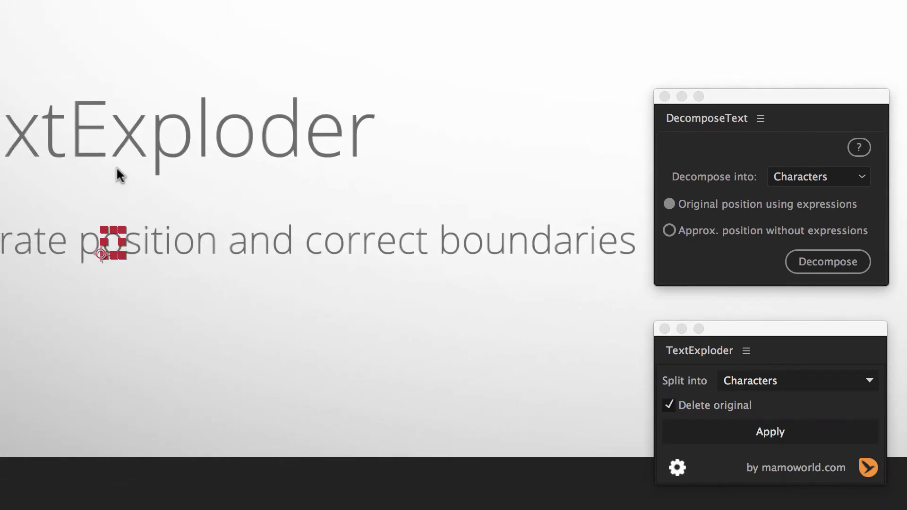
{"action": "left_click_drag", "start_coordinate": [117, 249], "coordinate": [117, 238]}
{"action": "key", "text": "shift+Up"}
{"action": "key", "text": "shift+Up"}
{"action": "key", "text": "shift+Up"}
{"action": "key", "text": "shift+Up"}
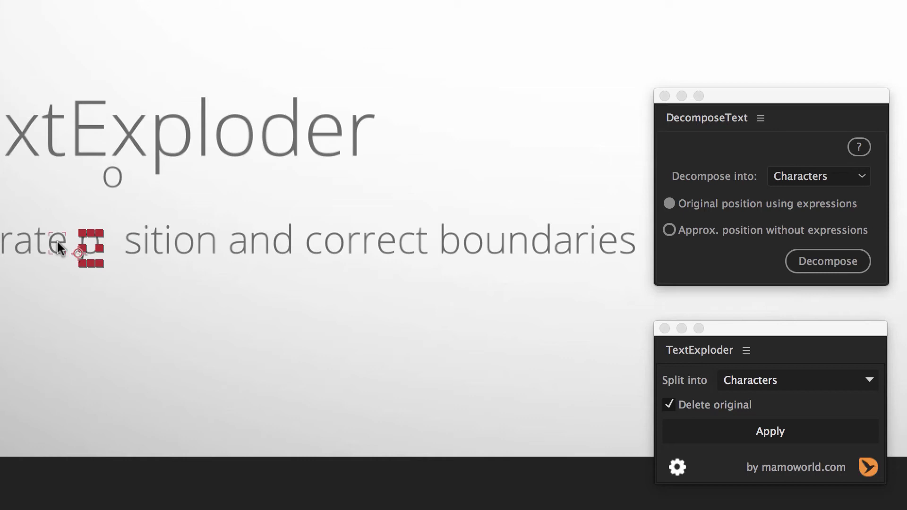
{"action": "left_click", "coordinate": [281, 240]}
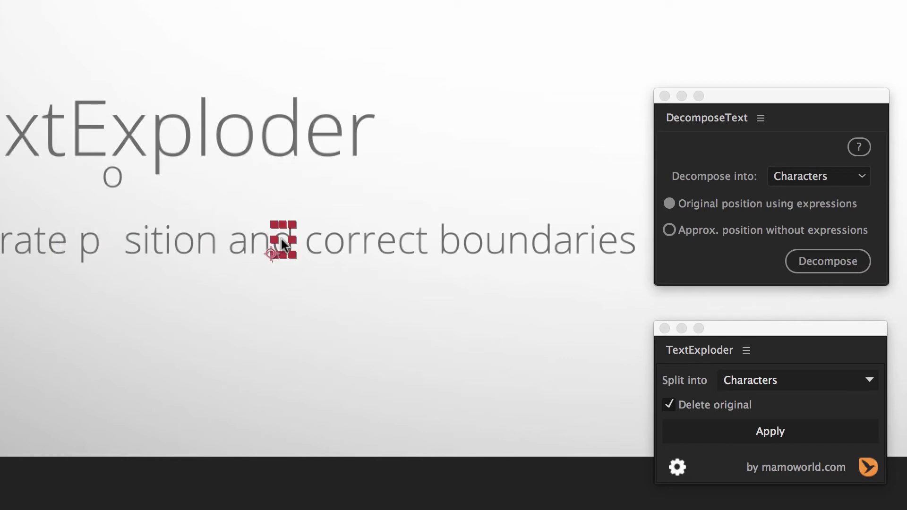
{"action": "left_click", "coordinate": [421, 239]}
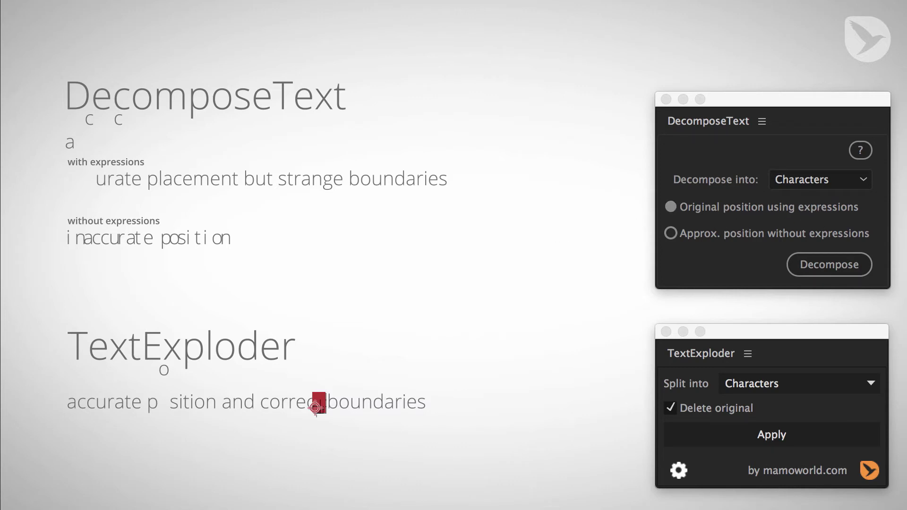
Step: Place the 'custom kerning and size' line and set the kerning after the 'k' to -100
{"action": "left_click", "coordinate": [540, 43]}
{"action": "left_click_drag", "start_coordinate": [539, 42], "coordinate": [491, 154]}
{"action": "double_click", "coordinate": [497, 163]}
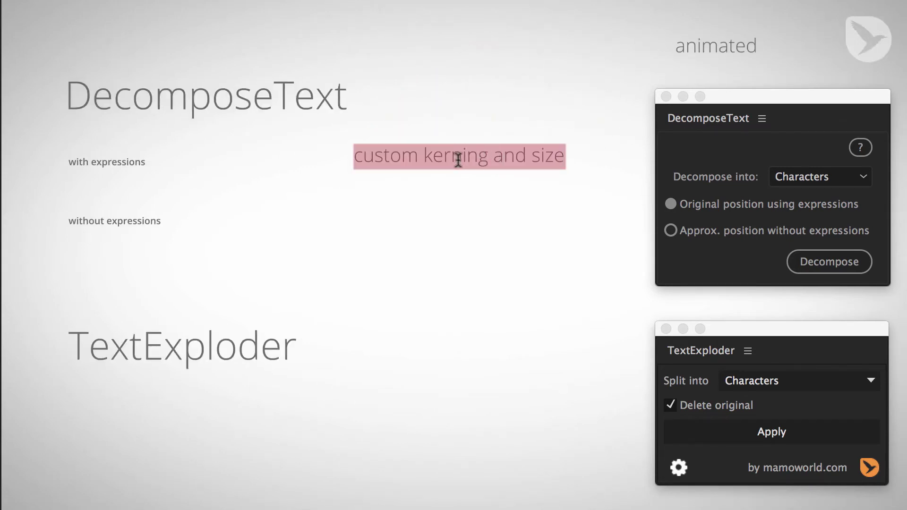
{"action": "left_click", "coordinate": [441, 162]}
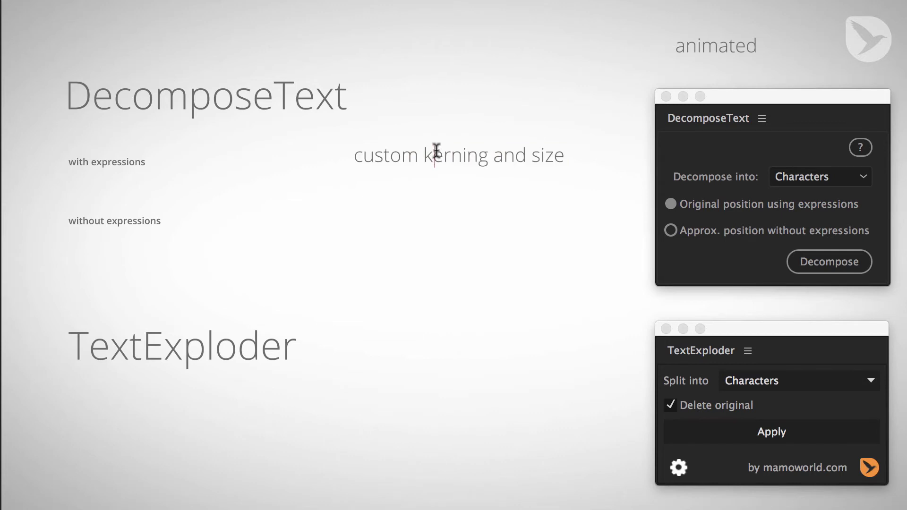
{"action": "left_click_drag", "start_coordinate": [906, 27], "coordinate": [497, 222]}
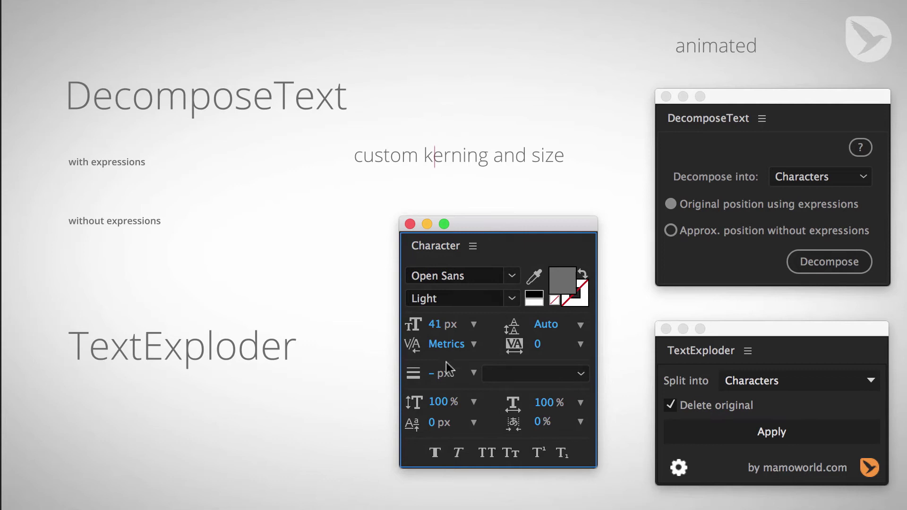
{"action": "left_click", "coordinate": [473, 345]}
{"action": "left_click", "coordinate": [458, 407]}
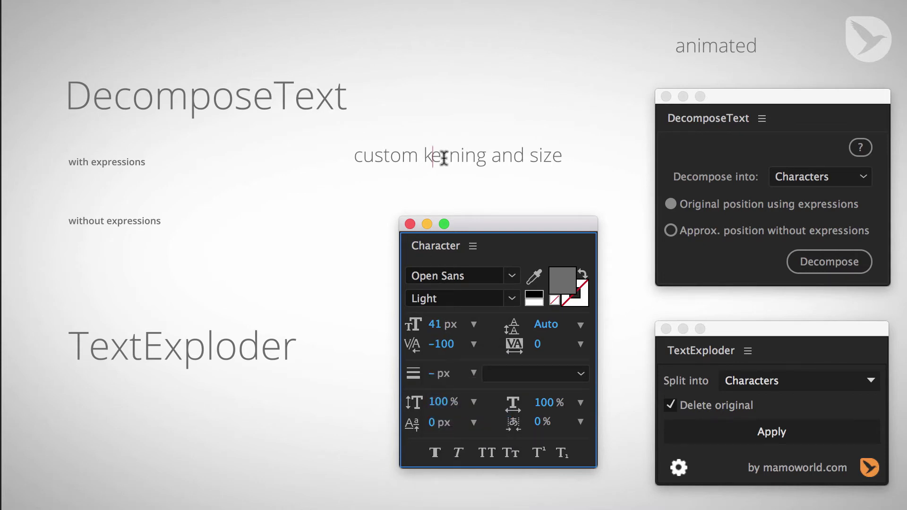
Step: Enlarge the 'S' of Size to 109 px, undoing a trial 371% vertical stretch
{"action": "left_click", "coordinate": [532, 155]}
{"action": "left_click", "coordinate": [541, 155], "text": "shift"}
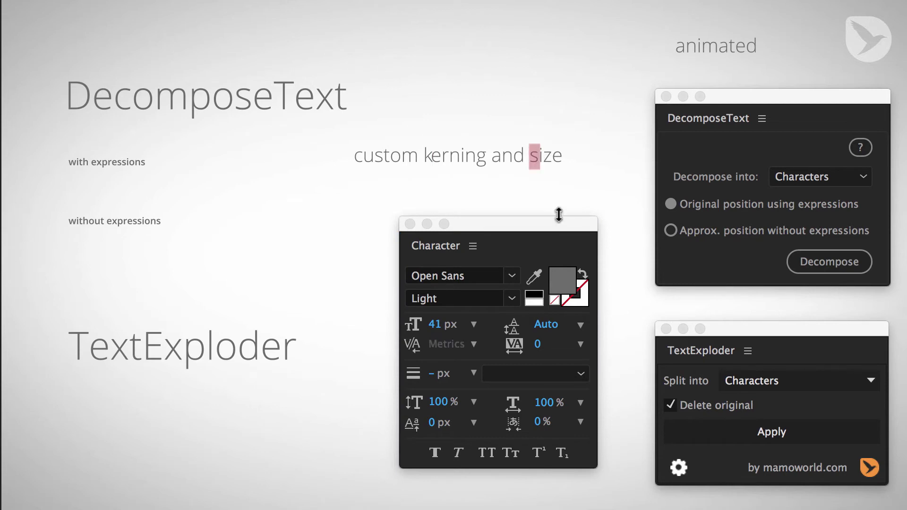
{"action": "left_click_drag", "start_coordinate": [438, 410], "coordinate": [694, 402]}
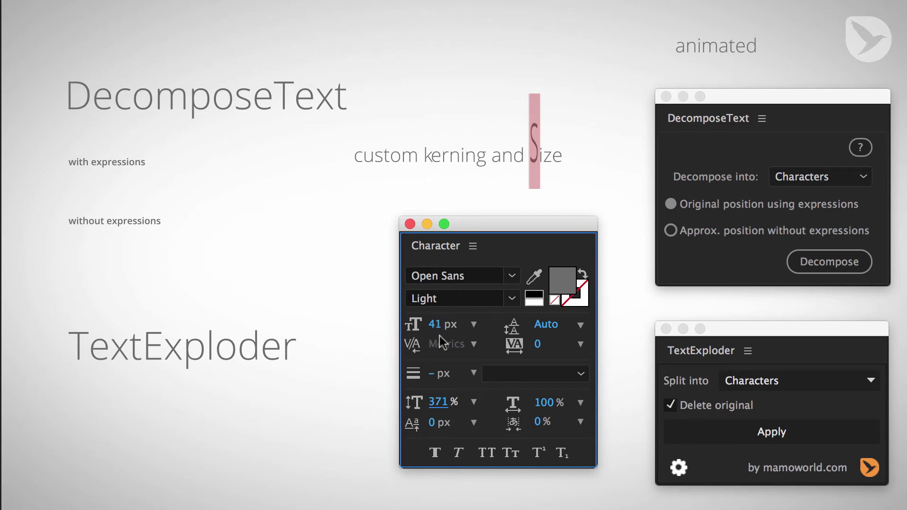
{"action": "key", "text": "ctrl+z"}
{"action": "left_click_drag", "start_coordinate": [439, 325], "coordinate": [510, 327]}
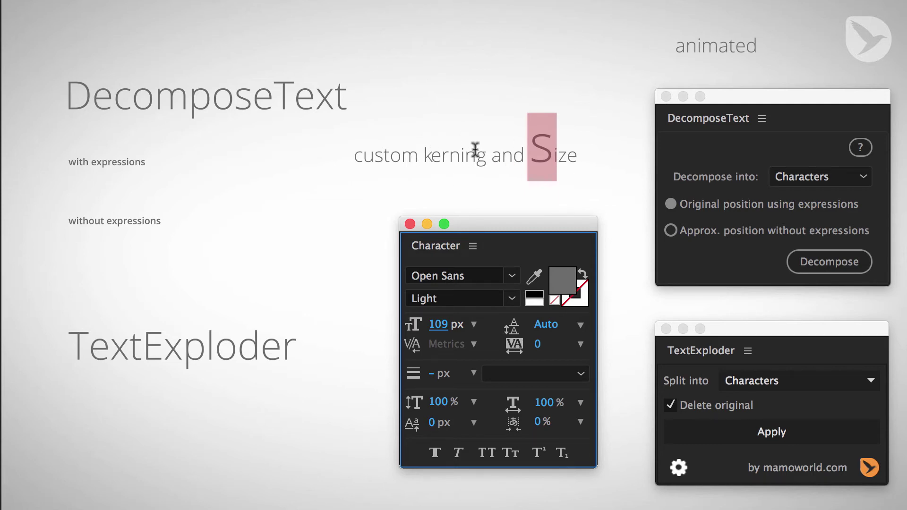
{"action": "left_click", "coordinate": [439, 158]}
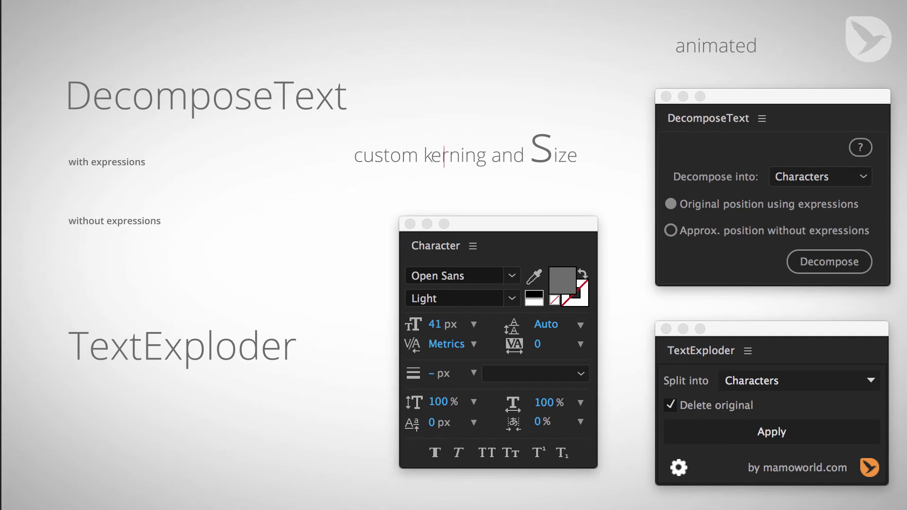
{"action": "key", "text": "Escape"}
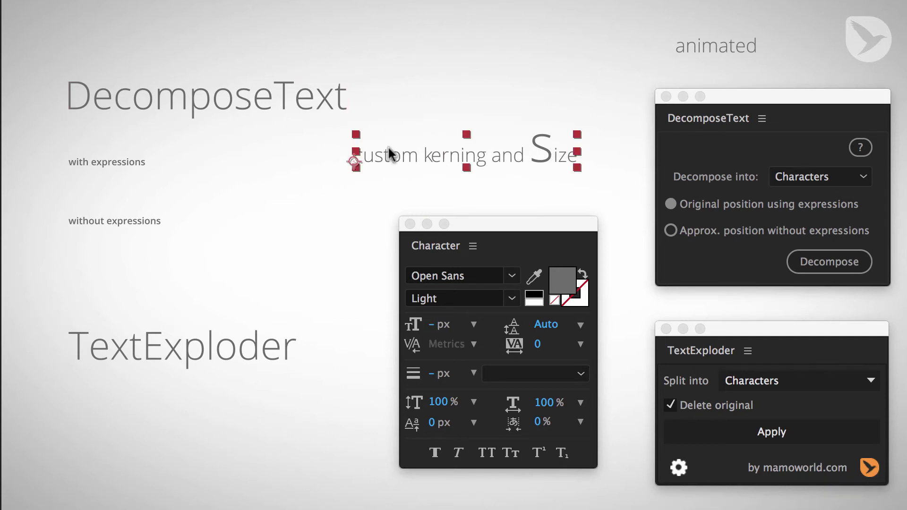
Step: Move the line into the with-expressions row and duplicate it for the other rows
{"action": "left_click", "coordinate": [410, 223]}
{"action": "left_click_drag", "start_coordinate": [401, 169], "coordinate": [286, 420]}
{"action": "key", "text": "ctrl+d"}
{"action": "key", "text": "ctrl+d"}
Step: Decompose the top copy into characters using original positions with expressions
{"action": "left_click", "coordinate": [316, 176]}
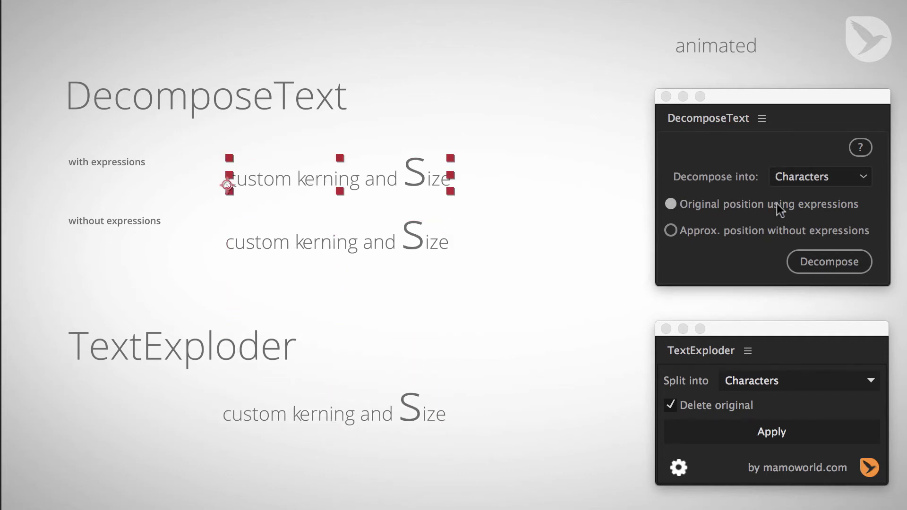
{"action": "left_click", "coordinate": [834, 261]}
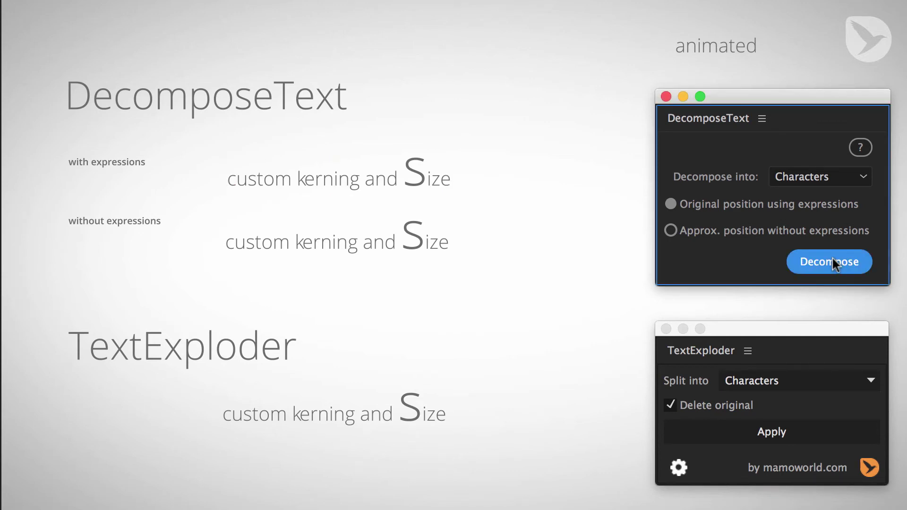
{"action": "left_click", "coordinate": [428, 178]}
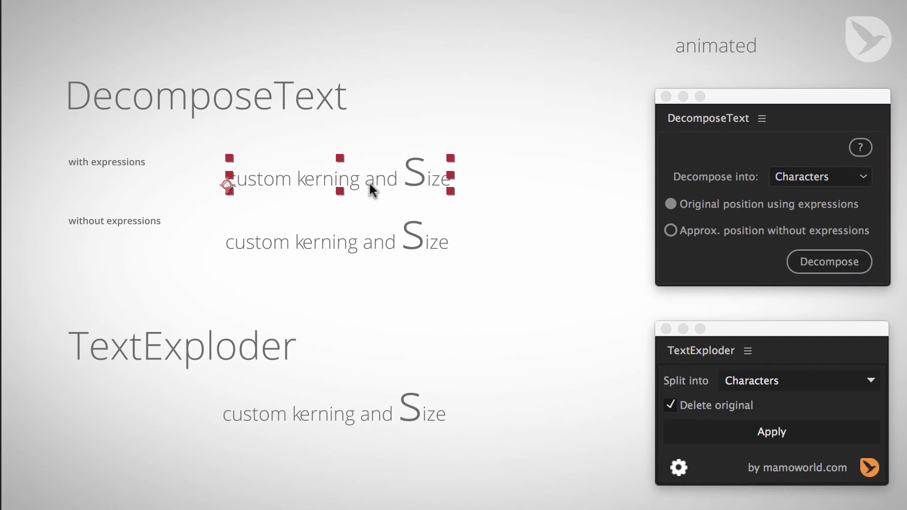
{"action": "left_click", "coordinate": [514, 111]}
Step: Raise the top copy's 'c' above the line, then select the middle copy
{"action": "left_click_drag", "start_coordinate": [415, 171], "coordinate": [419, 144]}
{"action": "left_click", "coordinate": [537, 196]}
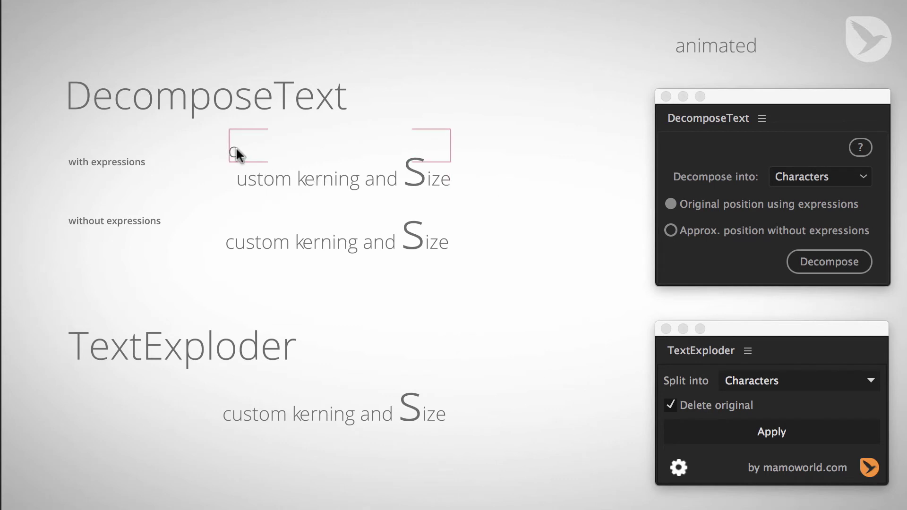
{"action": "left_click", "coordinate": [247, 154]}
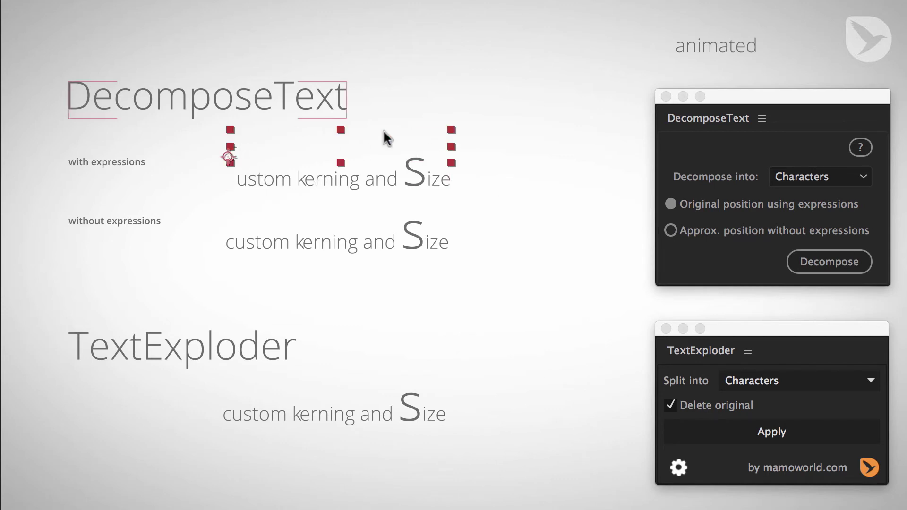
{"action": "left_click", "coordinate": [505, 156]}
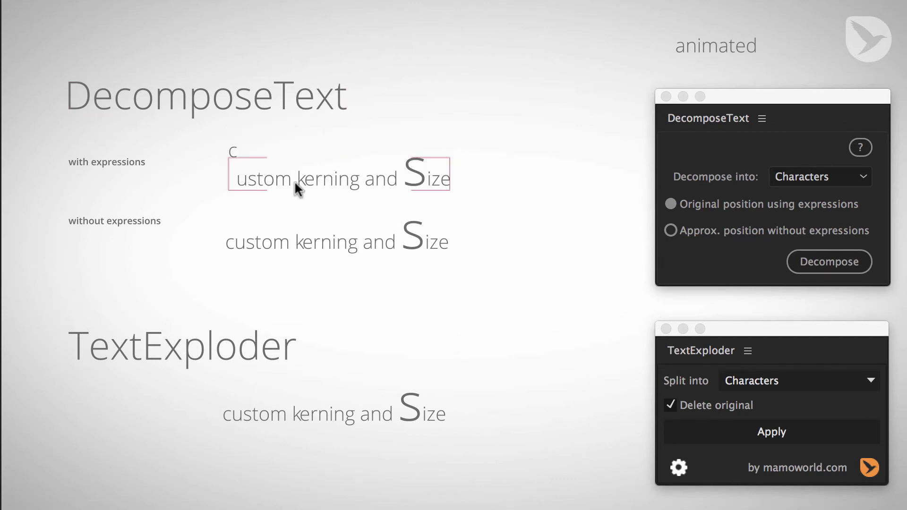
{"action": "left_click", "coordinate": [367, 238]}
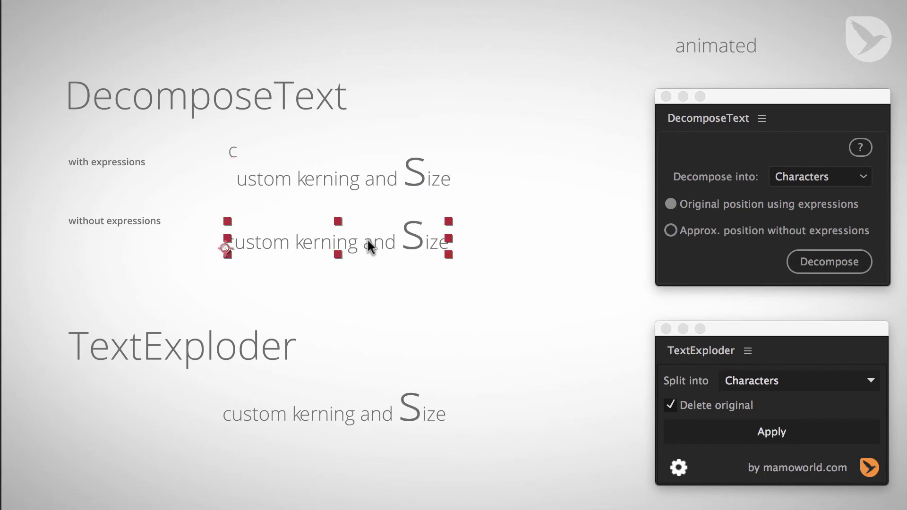
Step: Decompose the middle copy with approximate positions without expressions and explode the bottom copy with TextExploder
{"action": "left_click", "coordinate": [667, 230]}
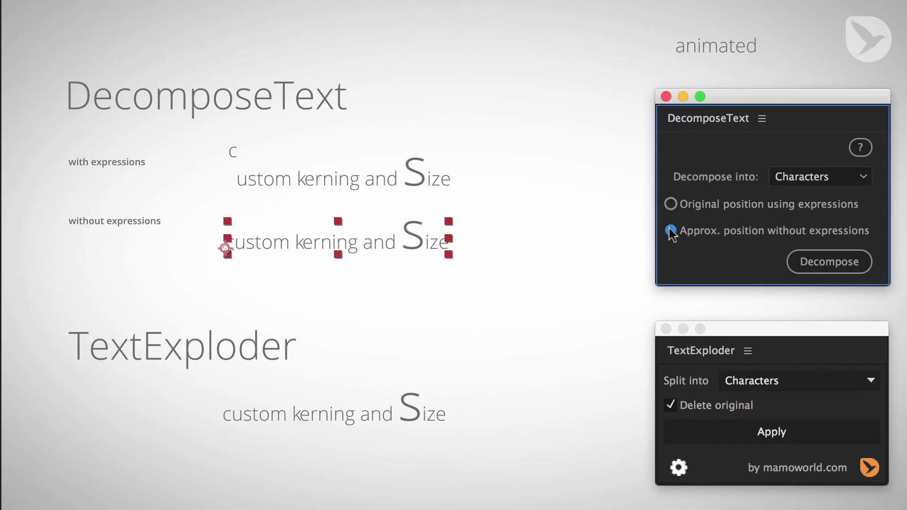
{"action": "left_click", "coordinate": [813, 263]}
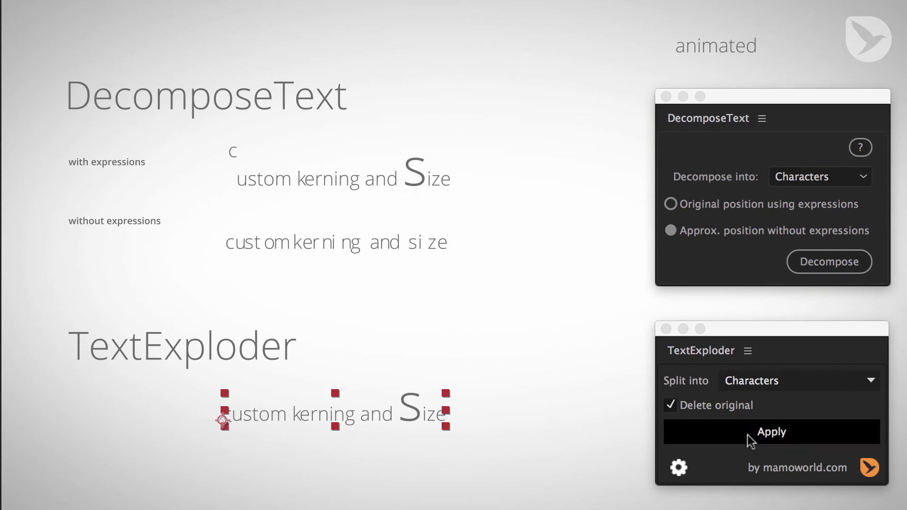
{"action": "left_click", "coordinate": [748, 435]}
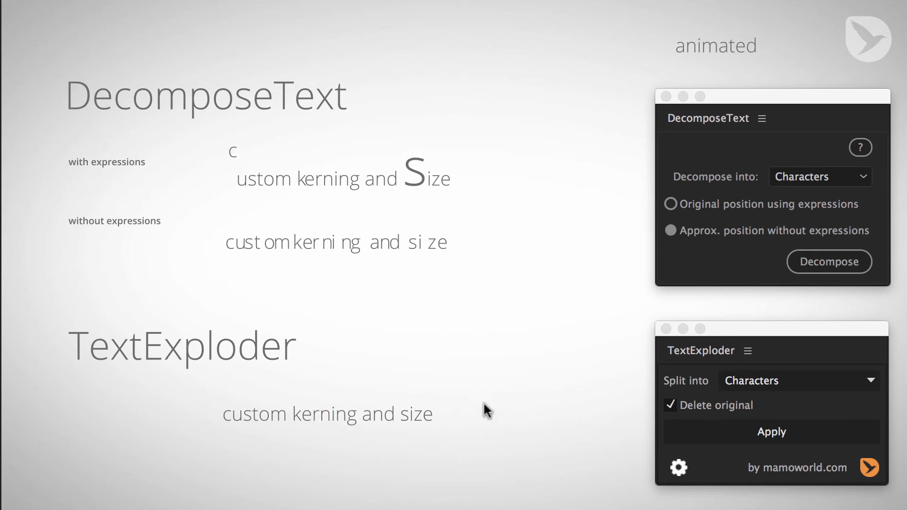
{"action": "left_click_drag", "start_coordinate": [483, 401], "coordinate": [307, 442]}
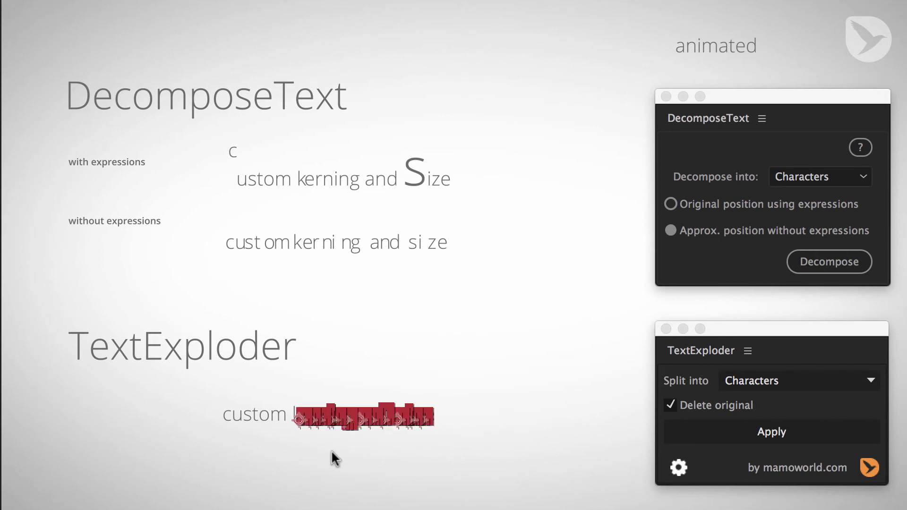
{"action": "left_click", "coordinate": [341, 390]}
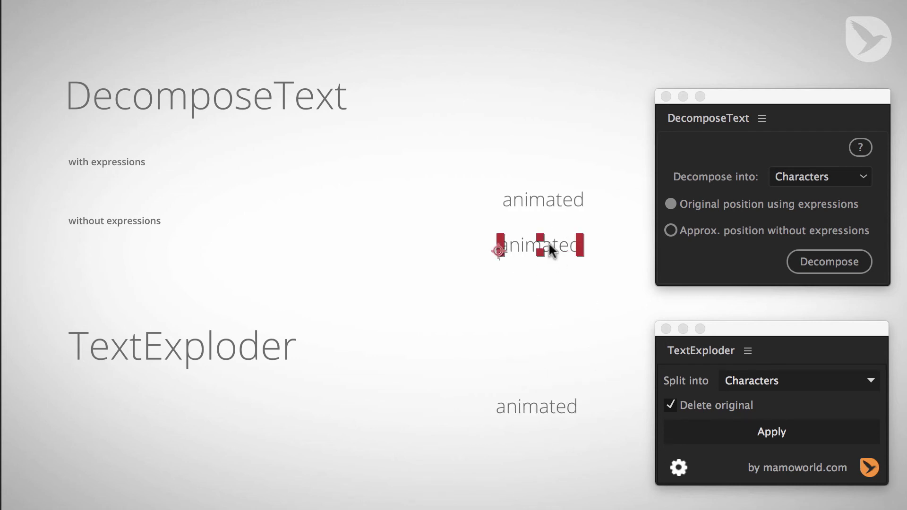
Step: Decompose the middle 'animated' word using approximate positions without expressions
{"action": "left_click", "coordinate": [670, 231]}
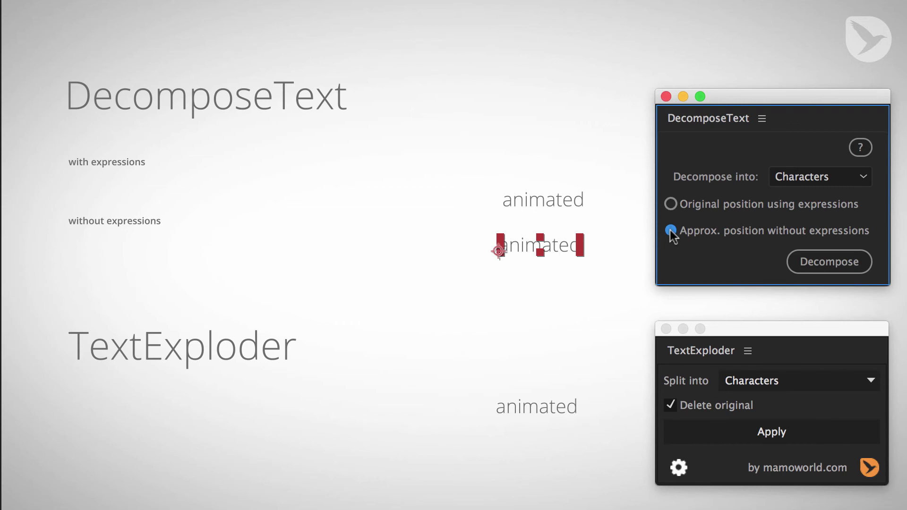
{"action": "left_click", "coordinate": [825, 262]}
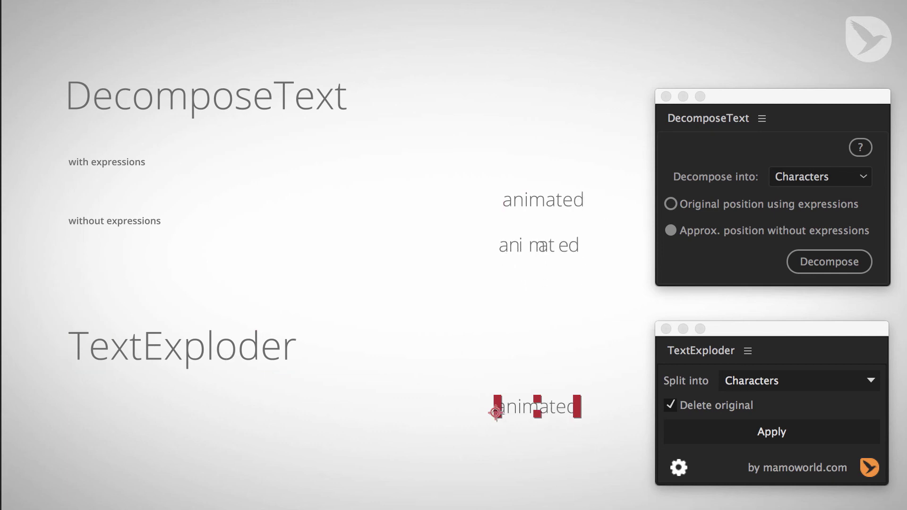
Step: Explode the bottom 'animated' word with TextExploder and select the top word's letters
{"action": "left_click", "coordinate": [737, 429]}
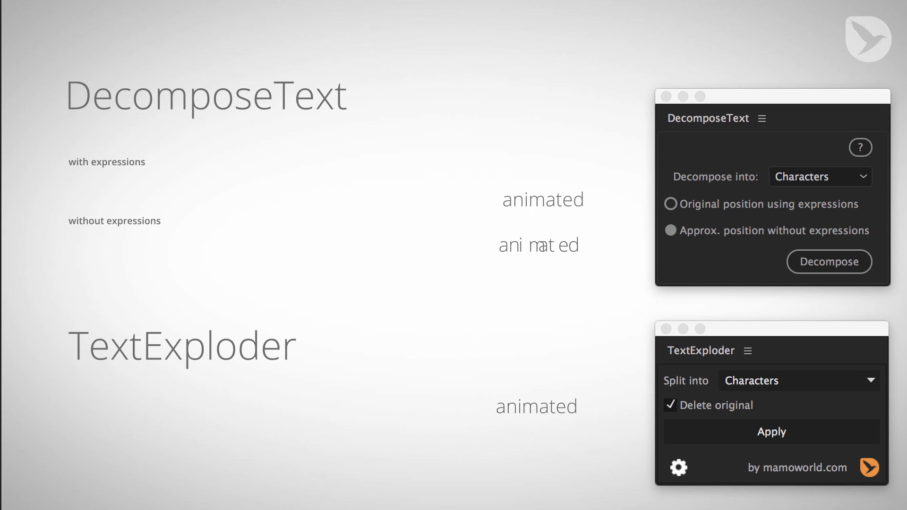
{"action": "left_click", "coordinate": [524, 208]}
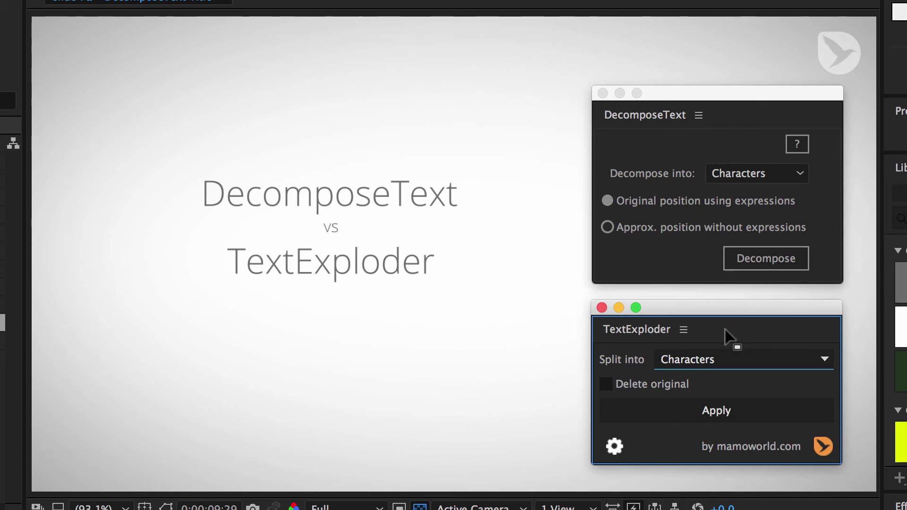
{"action": "left_click", "coordinate": [716, 358]}
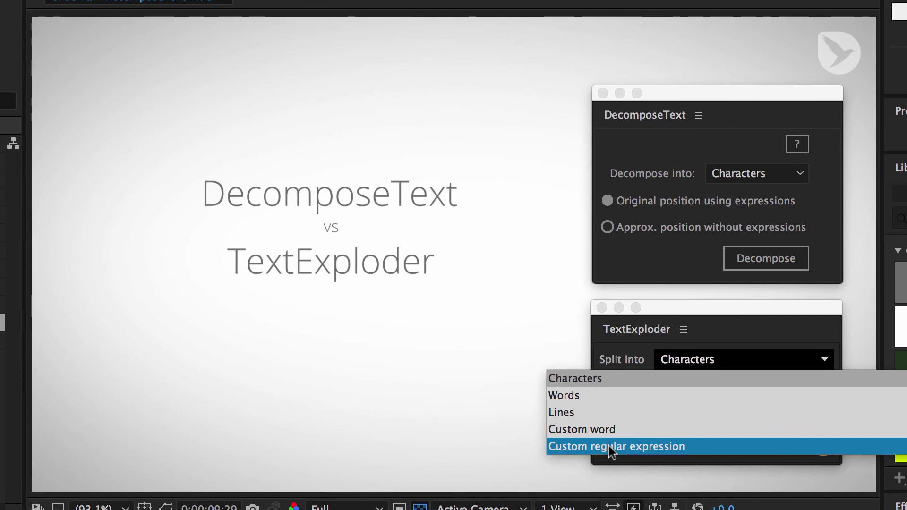
{"action": "left_click", "coordinate": [729, 175]}
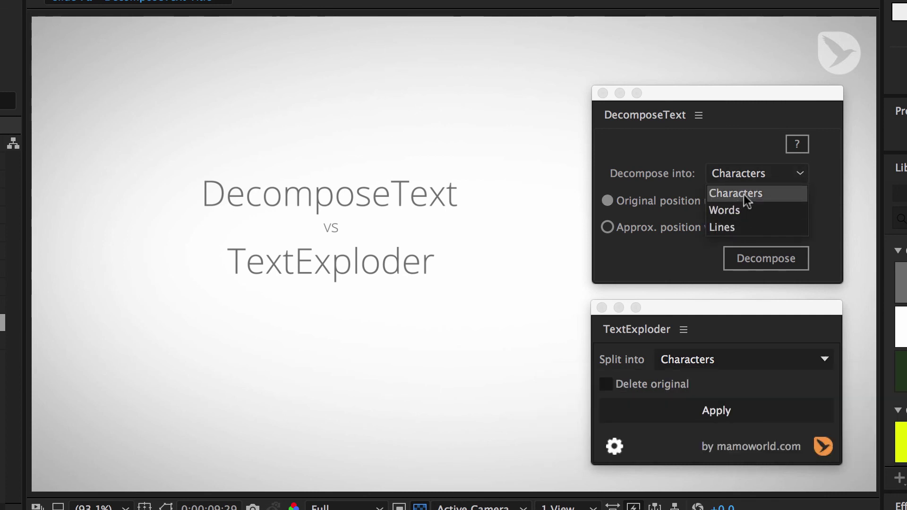
{"action": "left_click", "coordinate": [718, 346]}
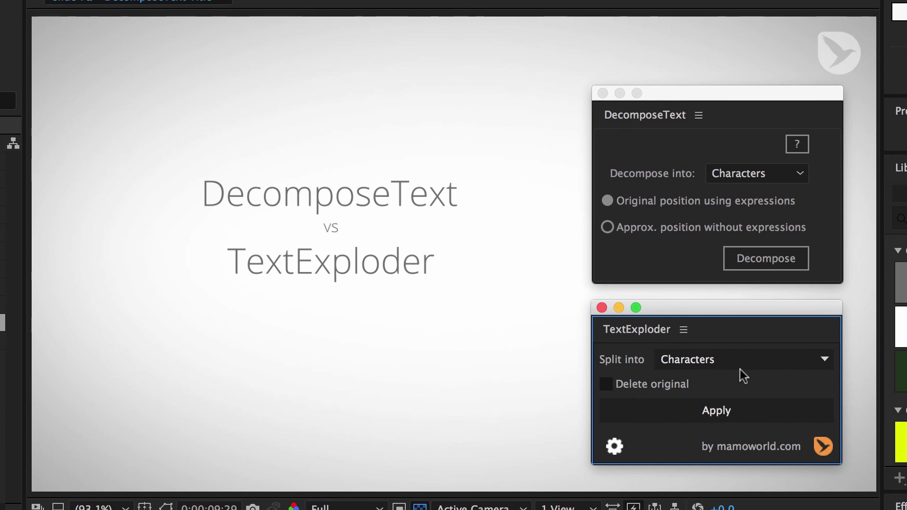
{"action": "left_click", "coordinate": [302, 193]}
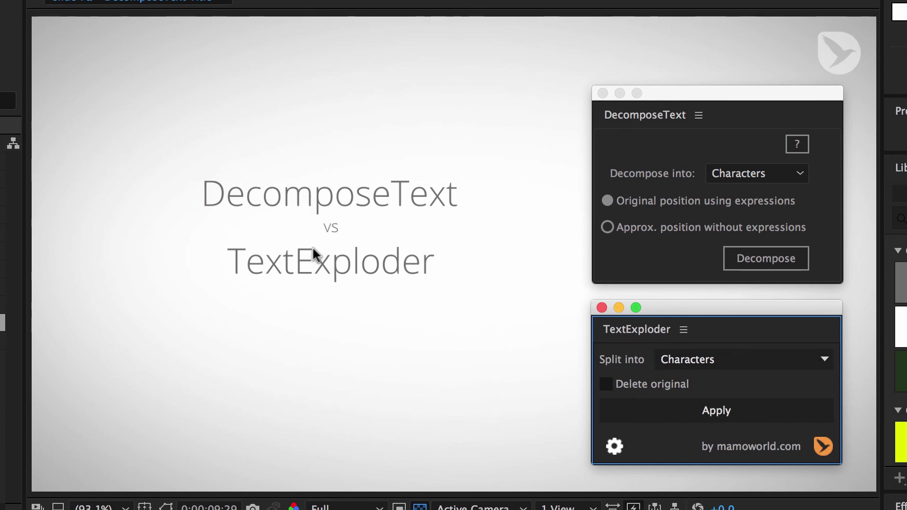